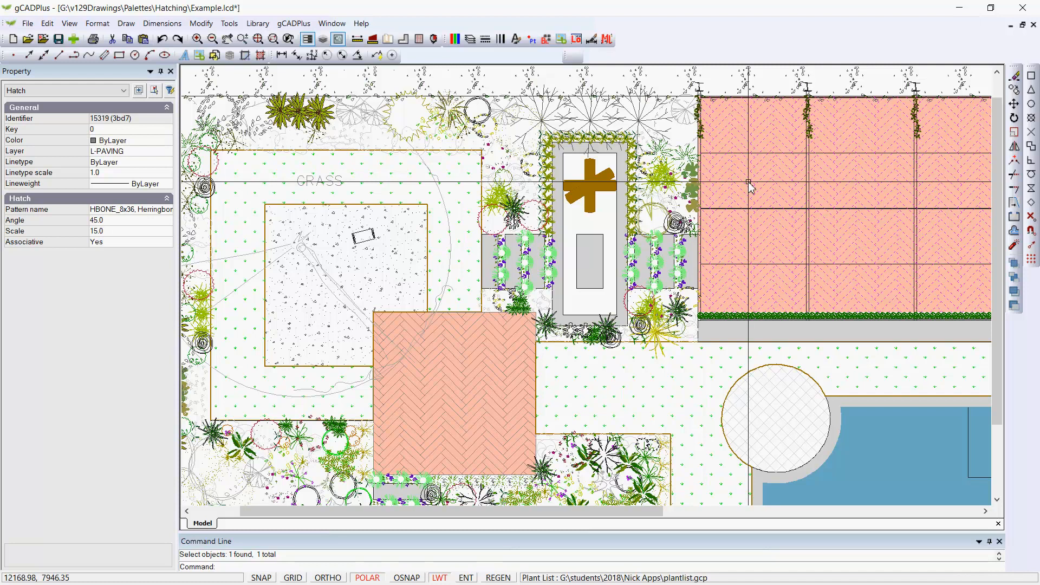
Step: Inspect the square paving hatch's properties and the herringbone pattern definition in HBONE_8x36.pat in Notepad
key("Escape")
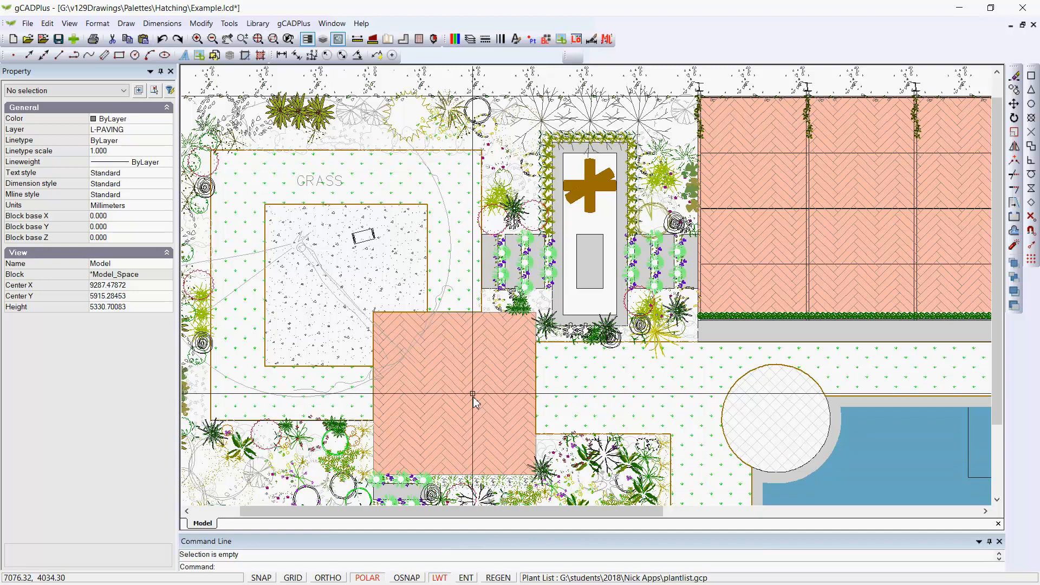
left_click(455, 350)
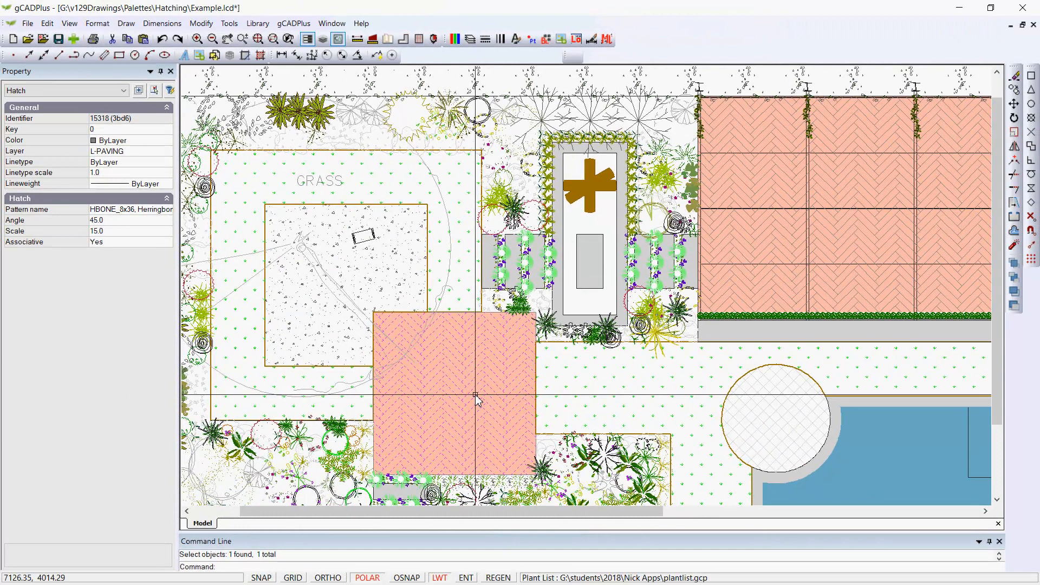
key("Escape")
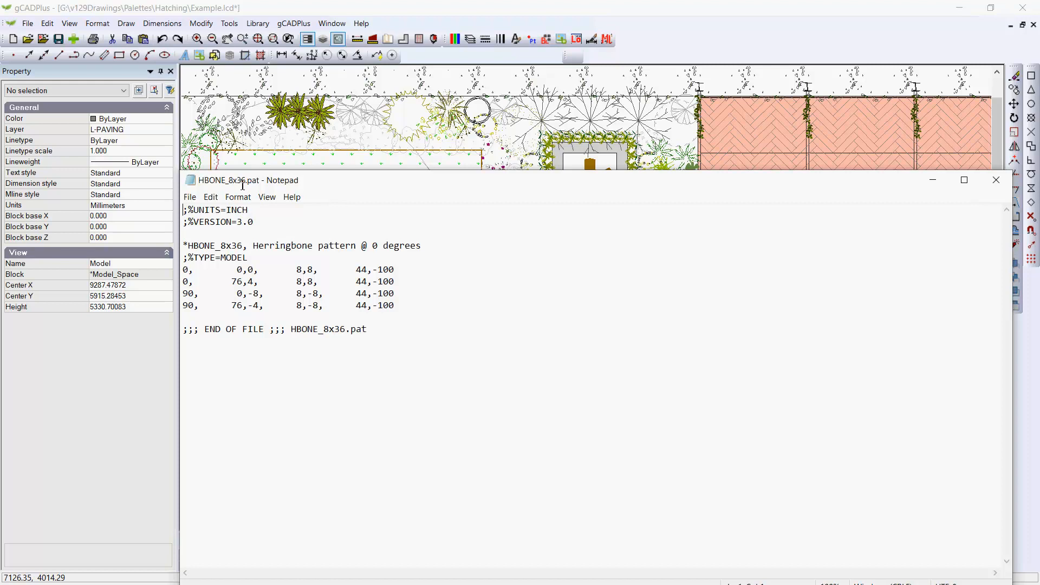
left_click_drag(187, 244, 414, 307)
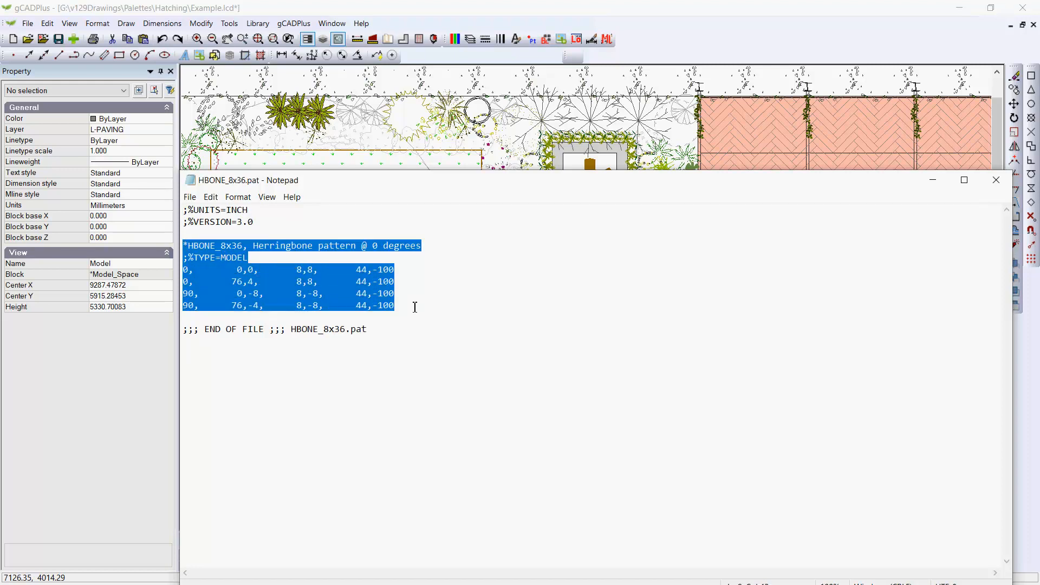
left_click(436, 332)
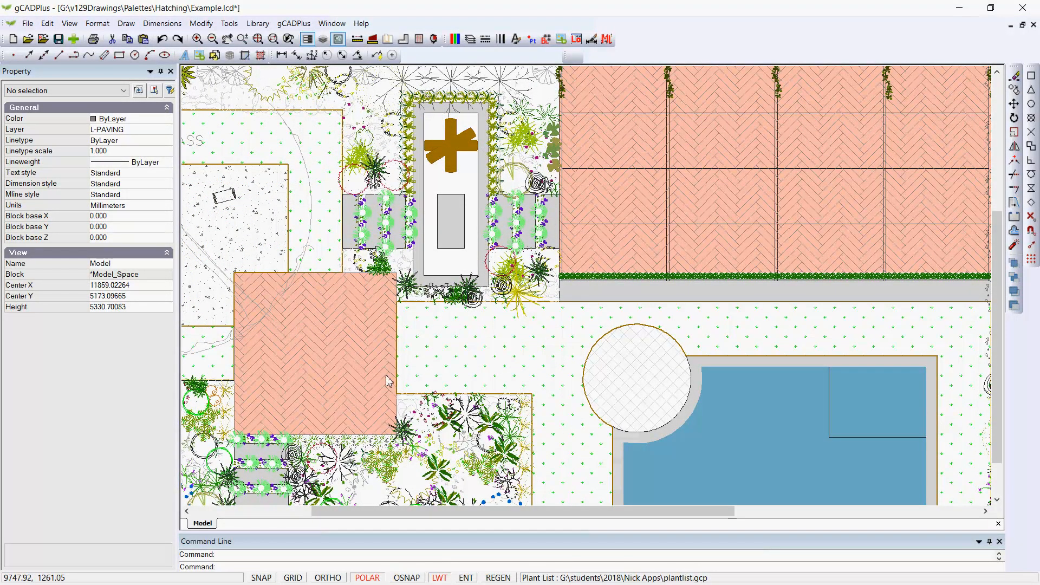
Step: Erase the existing herringbone hatches from the square paving area and the large rectangular paving area
left_click(349, 349)
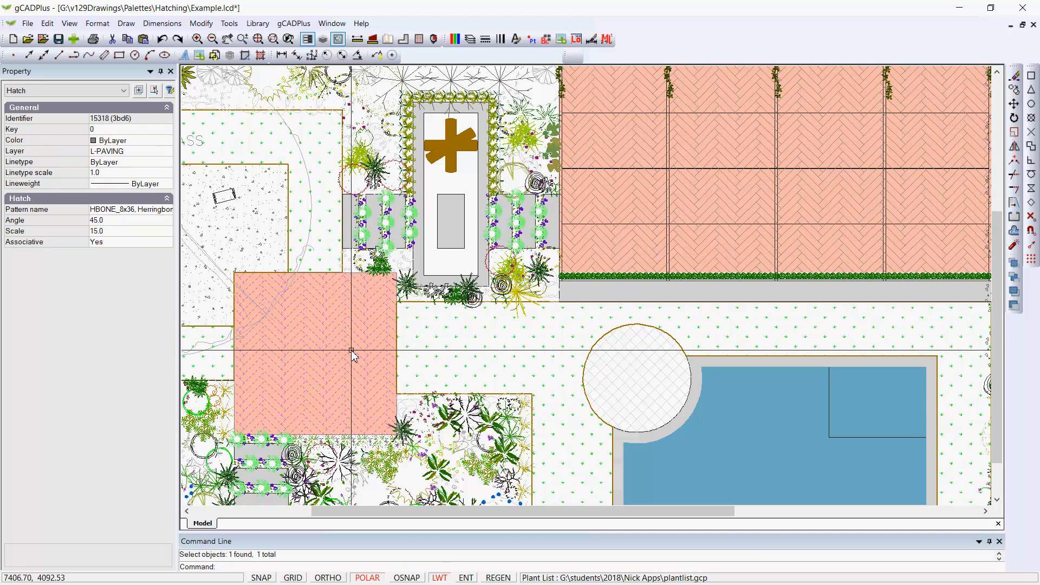
left_click(608, 206)
key("Escape")
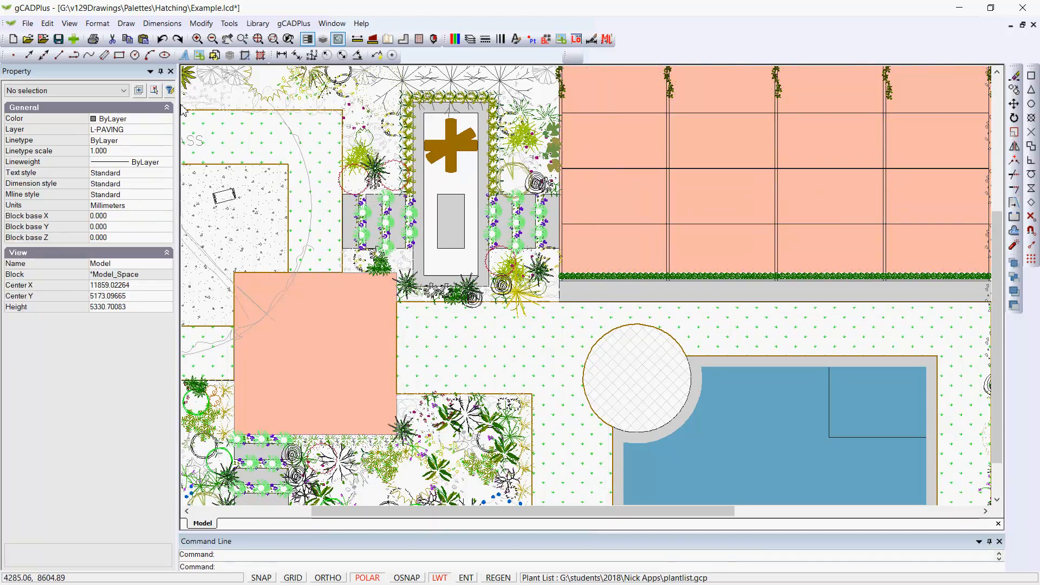
Step: Hatch both filled paving rectangles with the Herringbone300x200 pattern from Herringbone1-1.5.pat, at angle 0.0 and scale 15.0
left_click(127, 25)
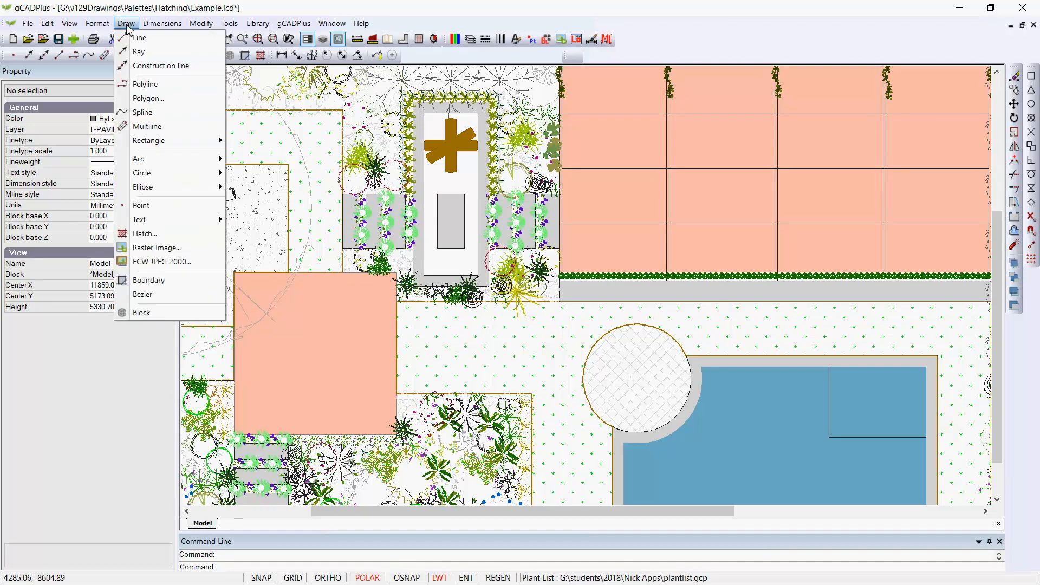
left_click(145, 234)
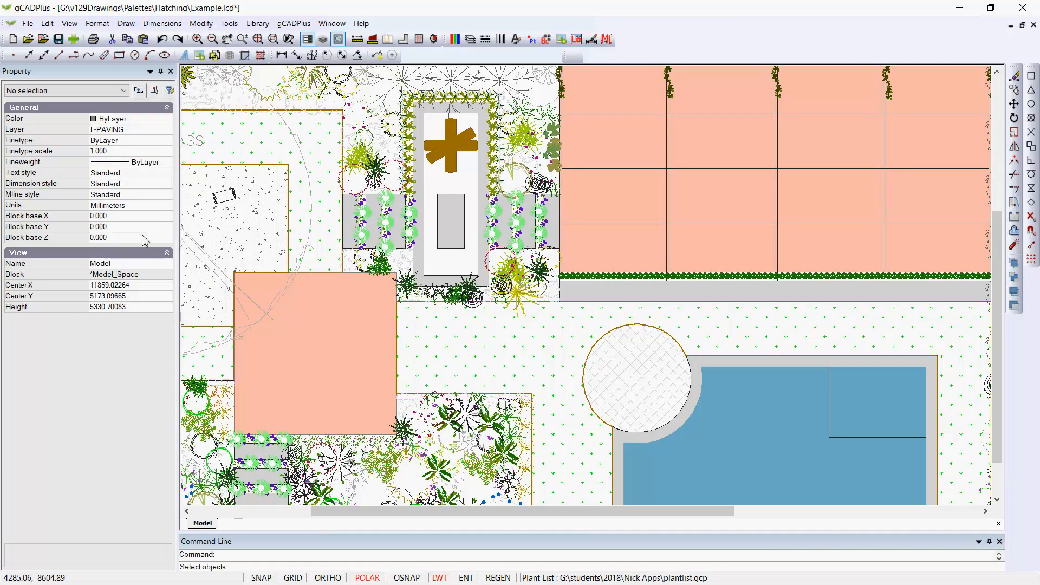
left_click(298, 332)
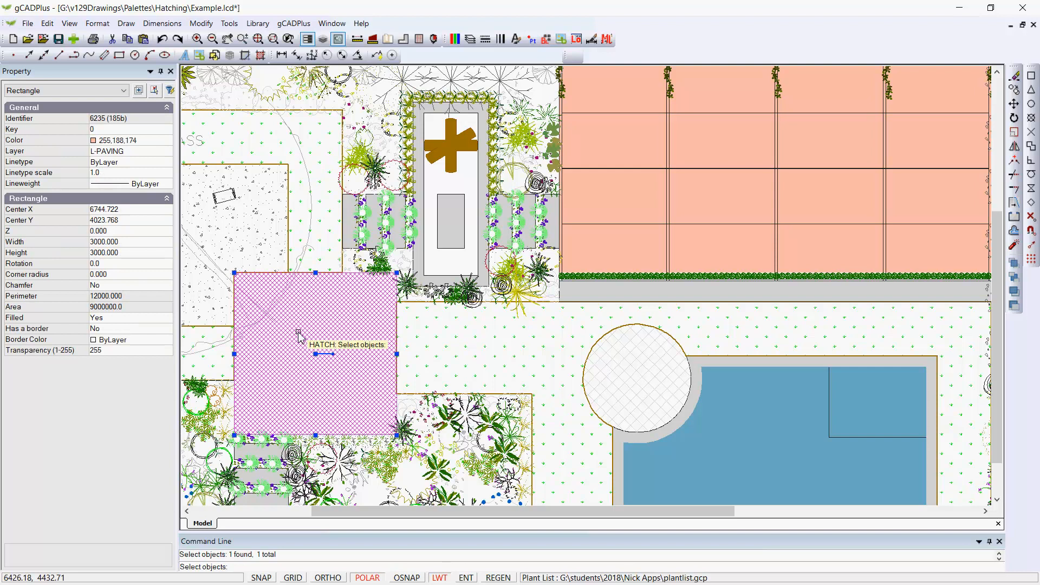
left_click(601, 199)
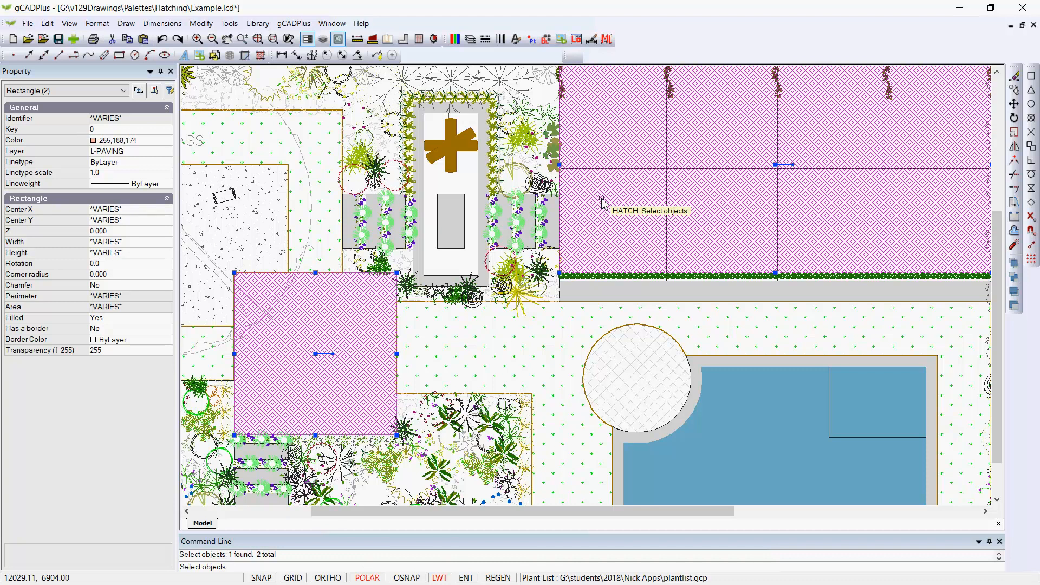
key("Return")
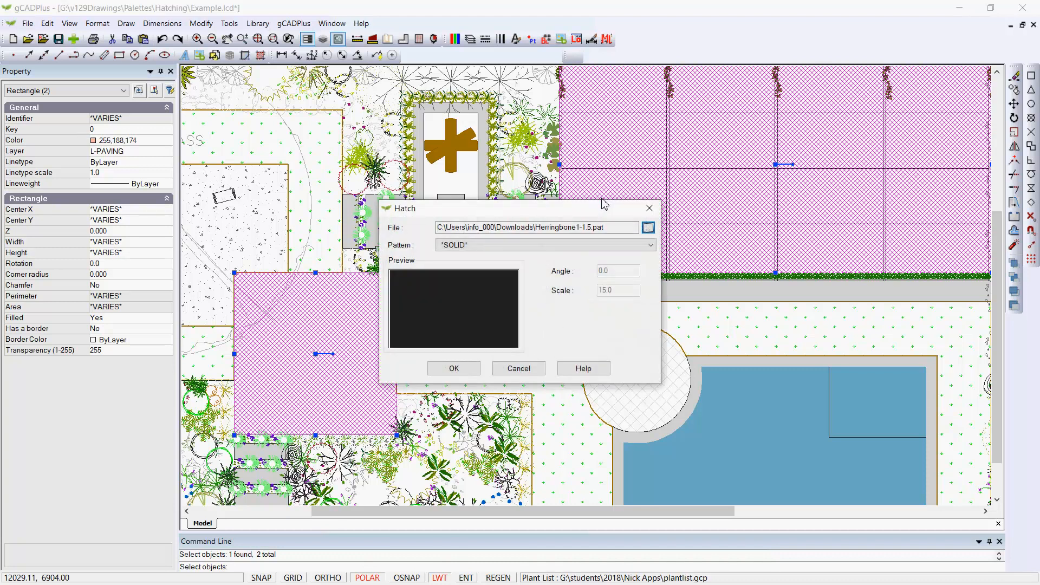
left_click(646, 228)
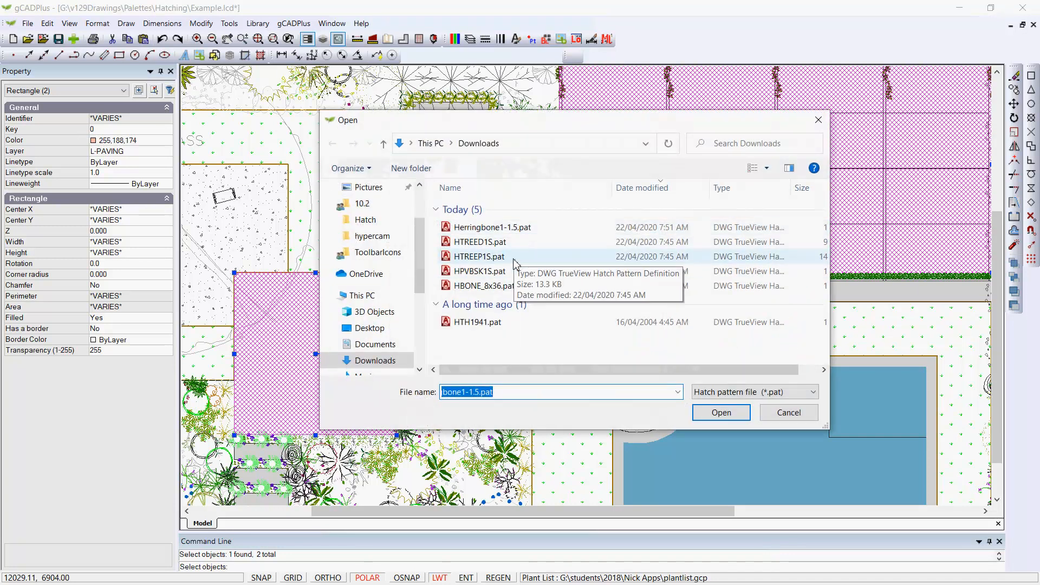
left_click(492, 228)
left_click(719, 414)
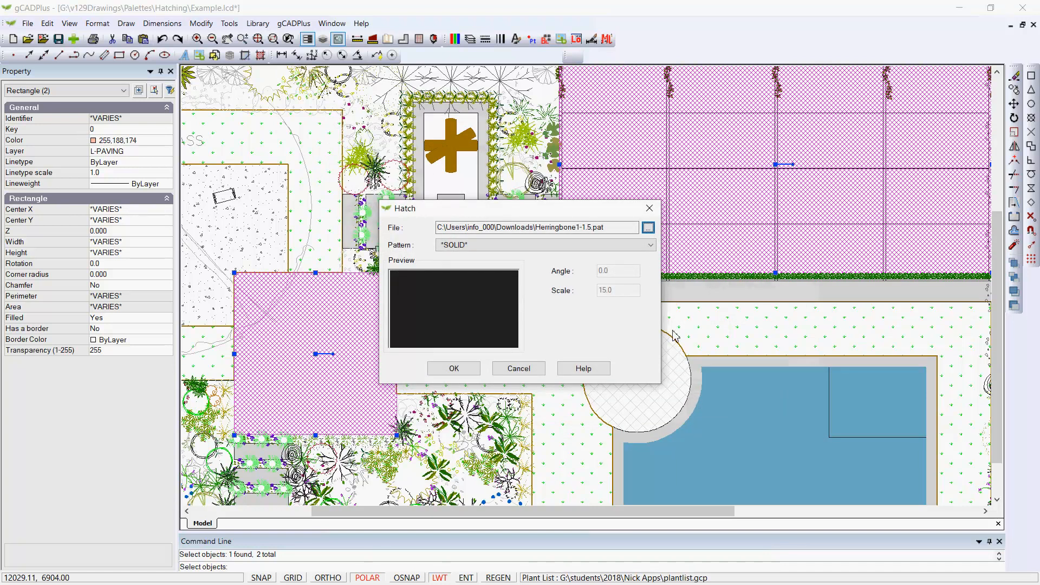
left_click(652, 247)
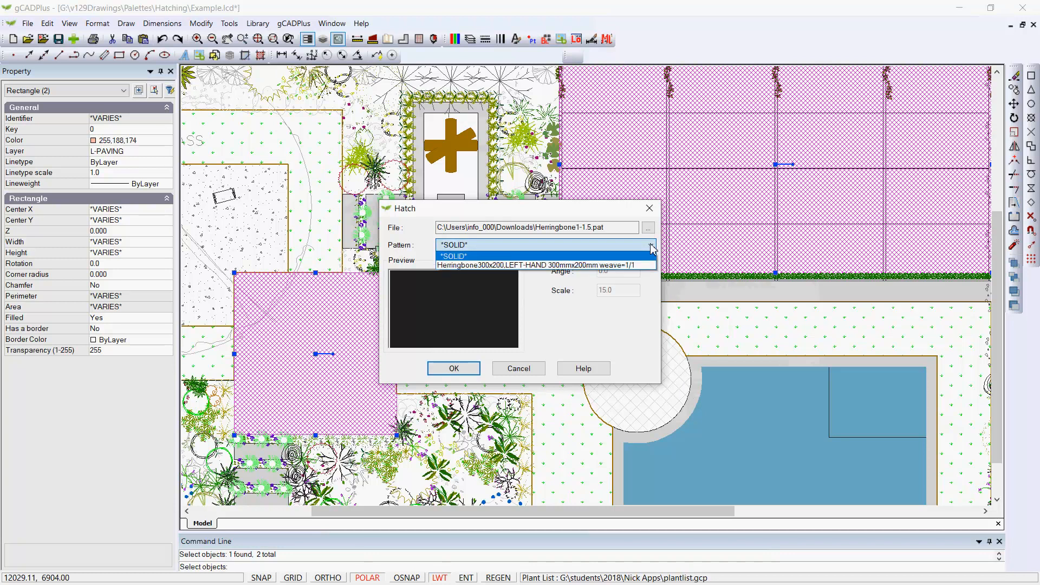
left_click(623, 265)
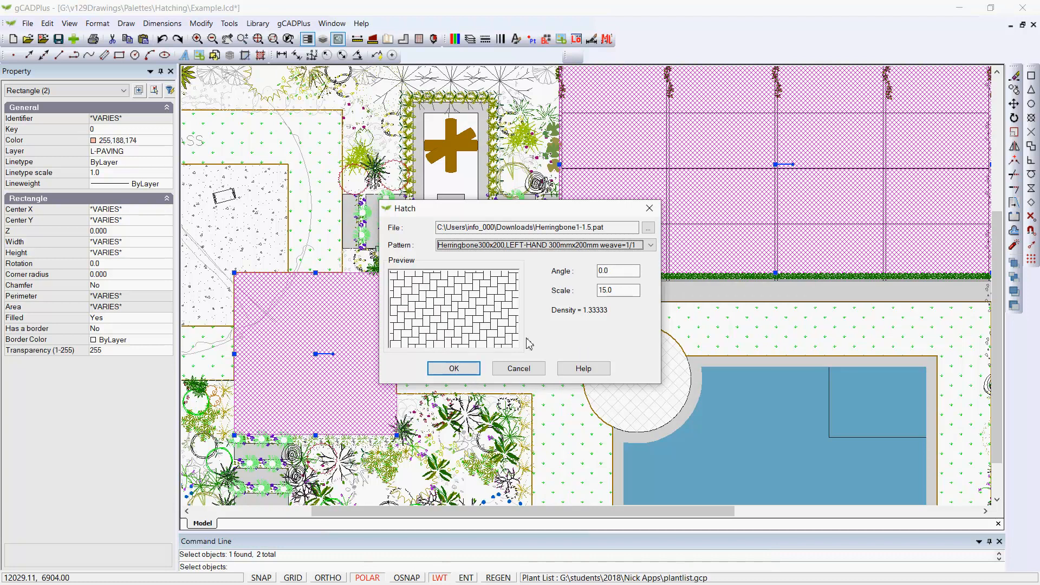
left_click(464, 370)
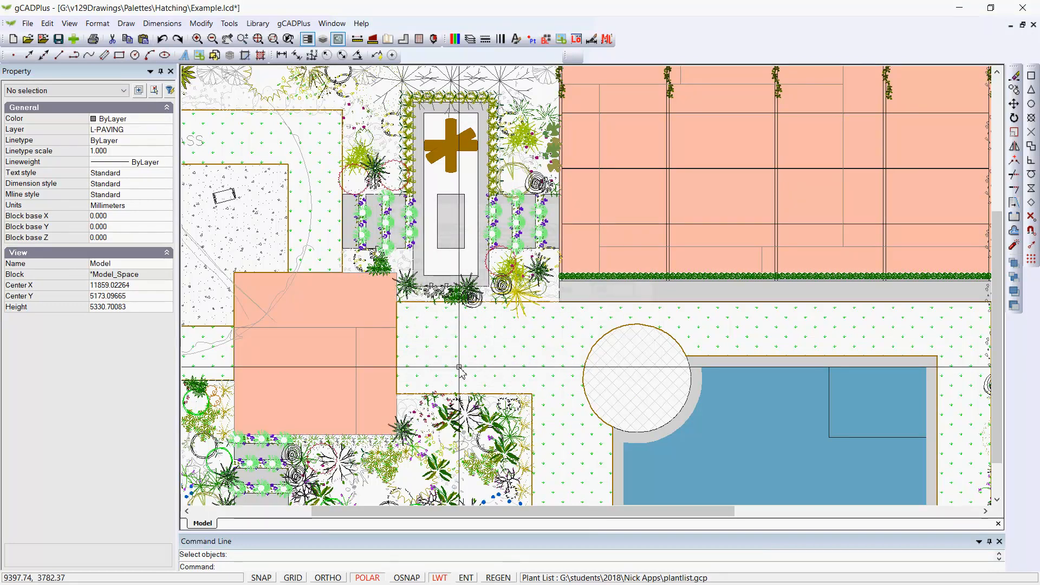
Step: Rescale the new paving hatch, trying 2.0 before settling on 1.0, and clear the selection
scroll(713, 233, "down", 3)
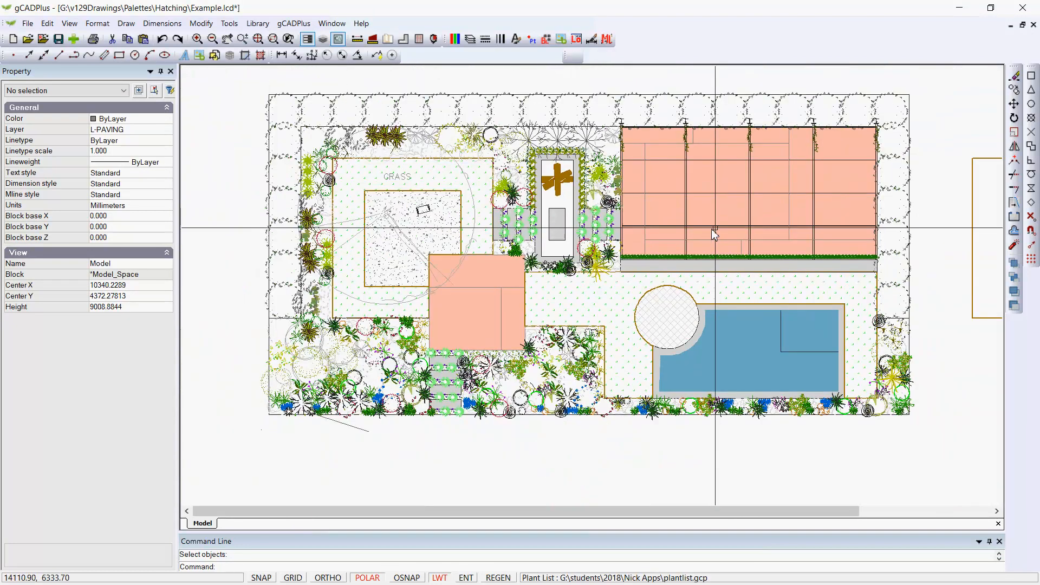
left_click(790, 177)
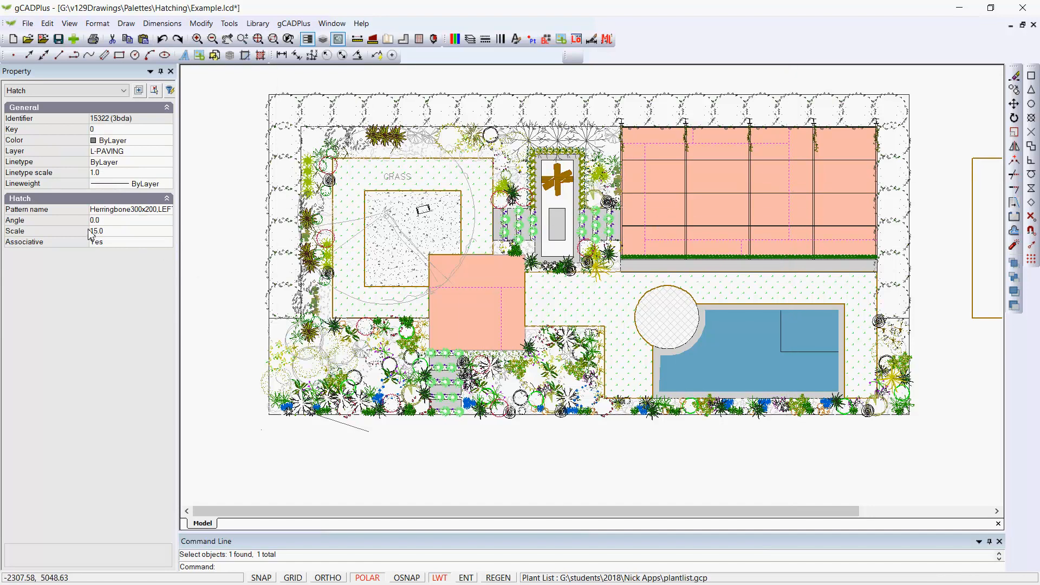
left_click(115, 233)
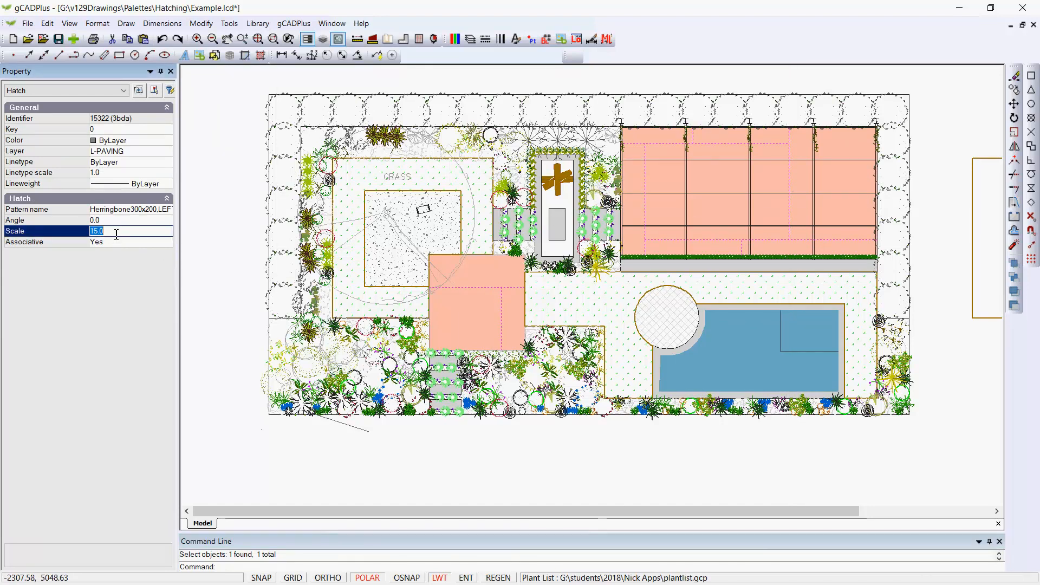
type("2.0")
key("Return")
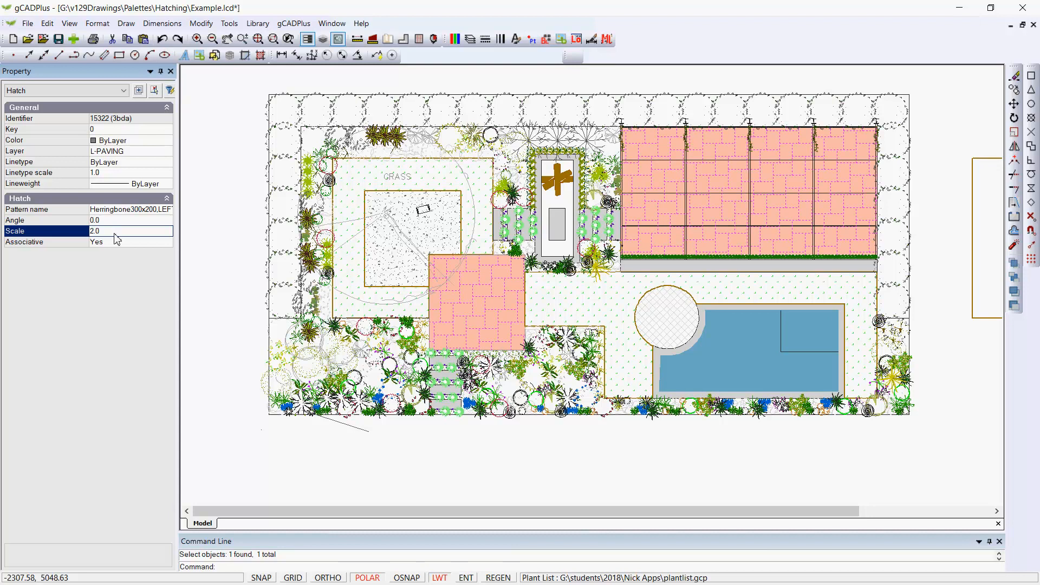
left_click(116, 233)
type("1.0")
key("Return")
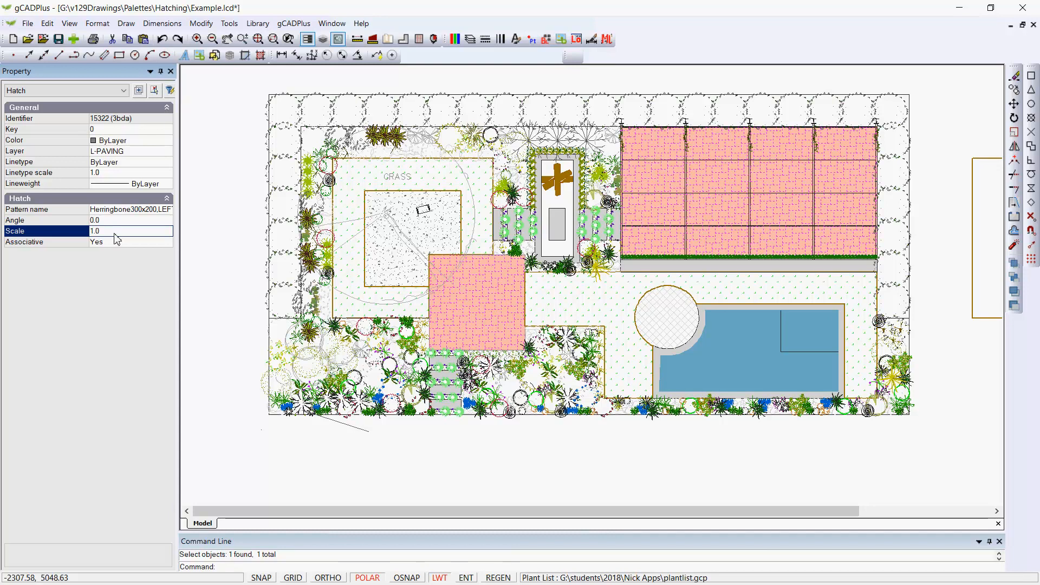
right_click(117, 243)
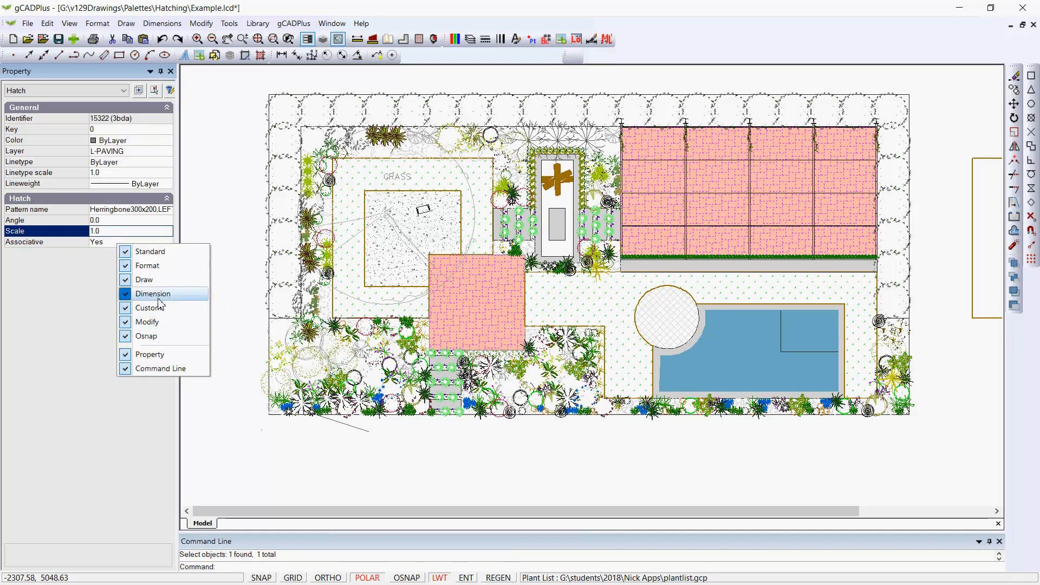
left_click(332, 486)
right_click(336, 279)
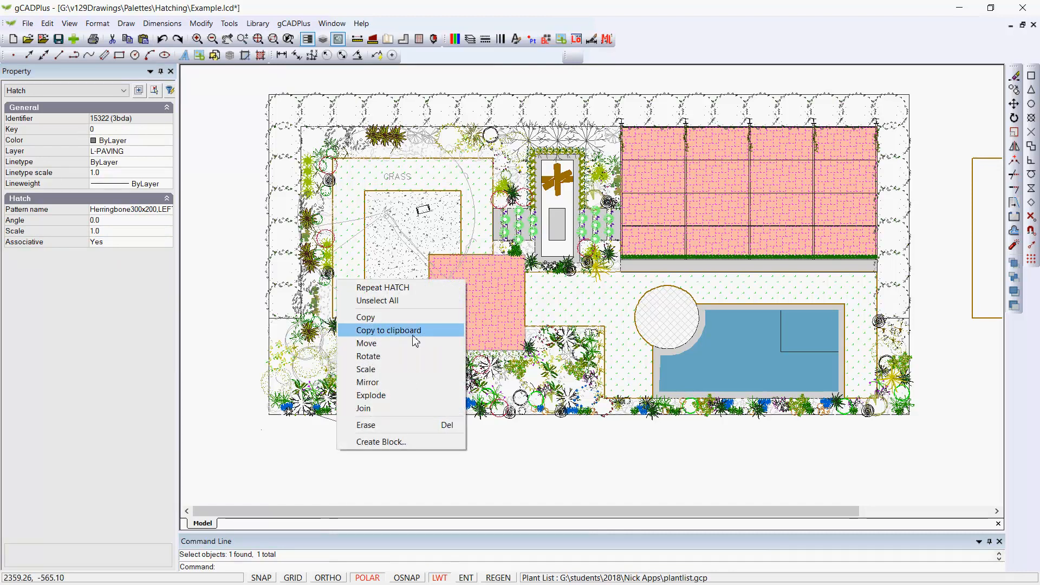
left_click(402, 300)
Step: Set the paving hatch's angle to 45 degrees and clear the selection
scroll(477, 279, "up", 3)
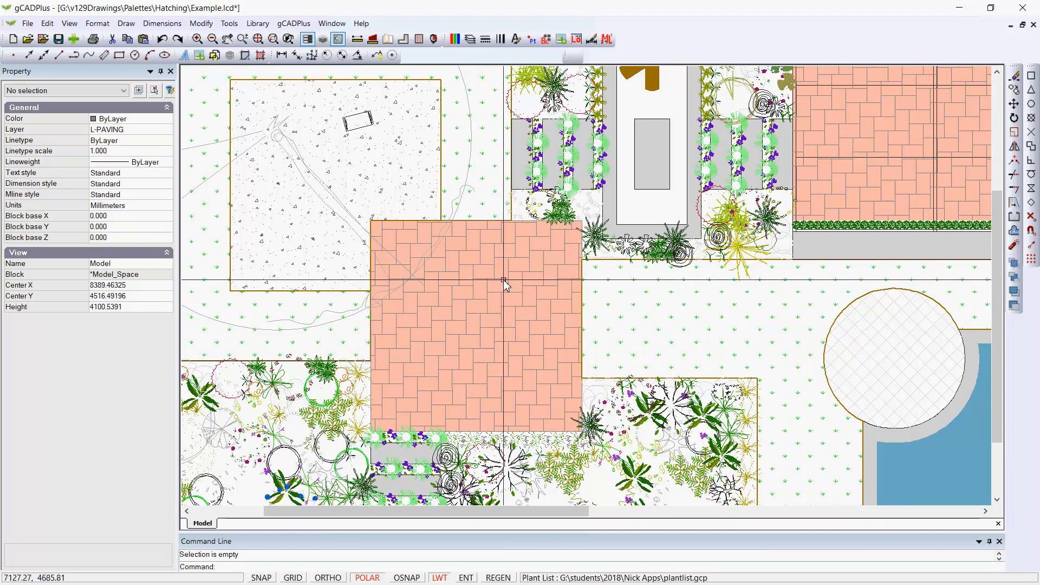
left_click(504, 281)
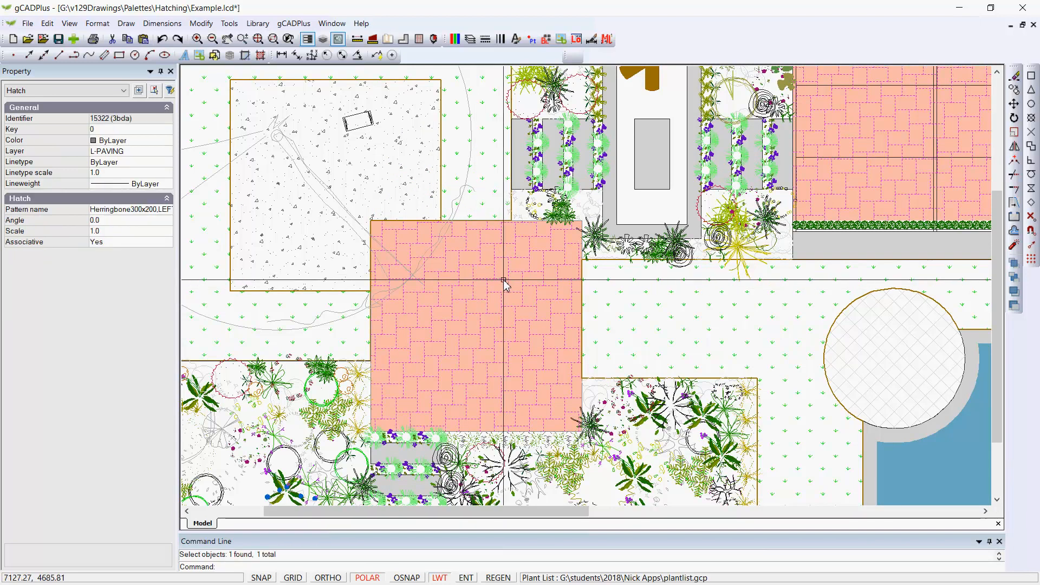
left_click(112, 221)
type("45")
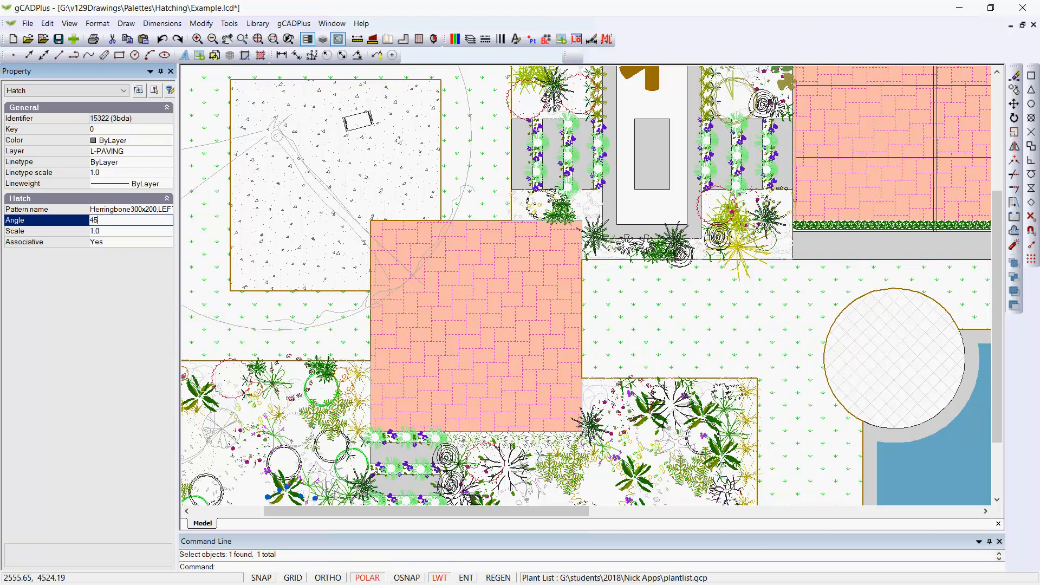
key("Return")
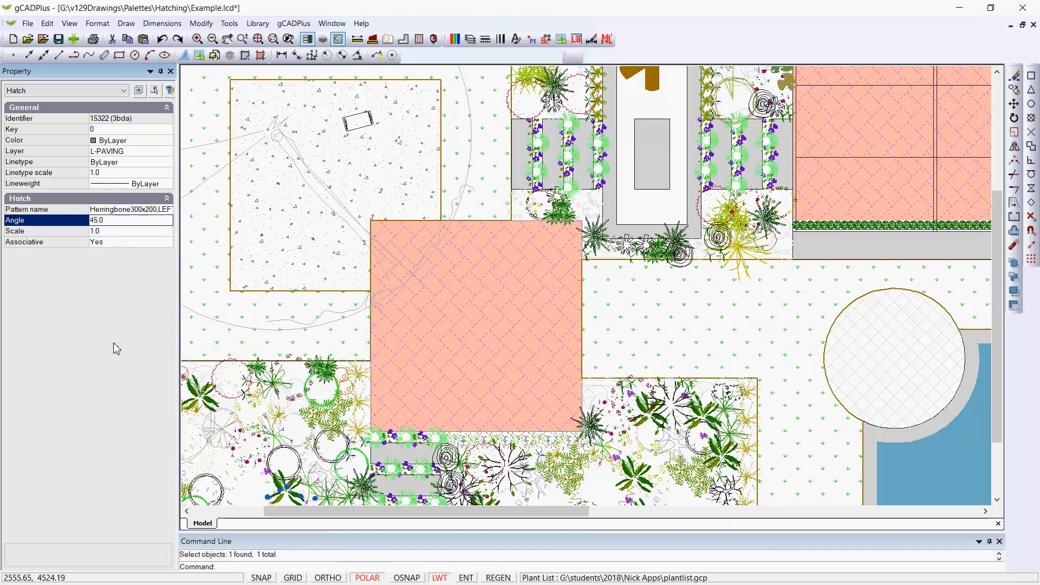
right_click(481, 336)
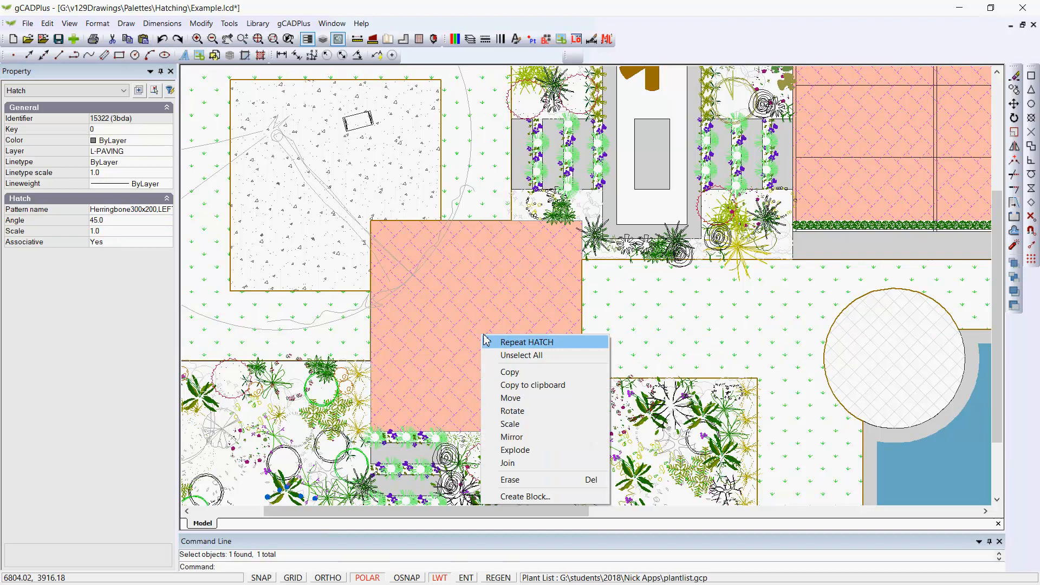
left_click(507, 358)
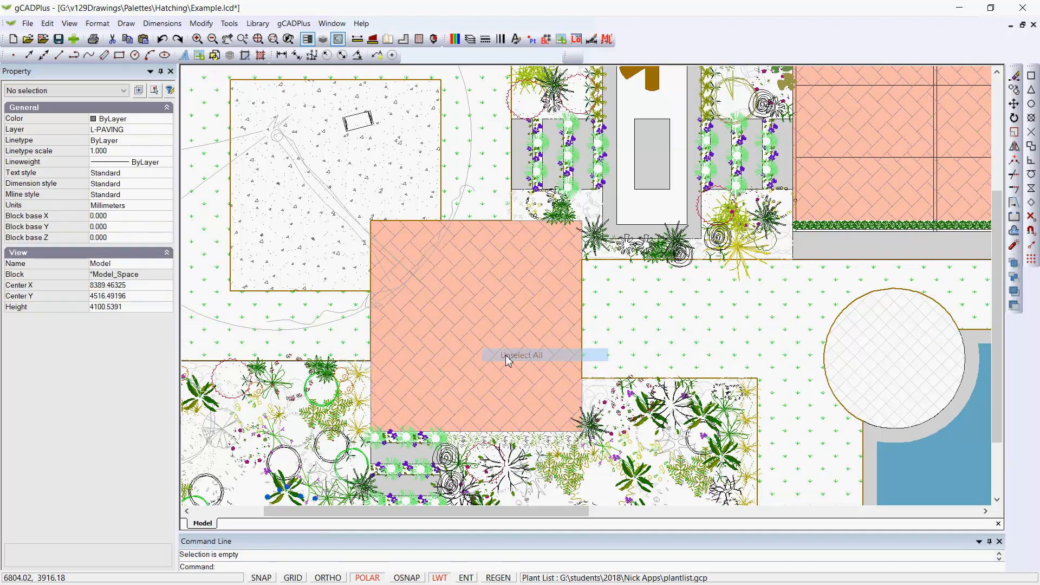
Step: Set the paving hatch's angle to 90 degrees and deselect it
left_click(486, 317)
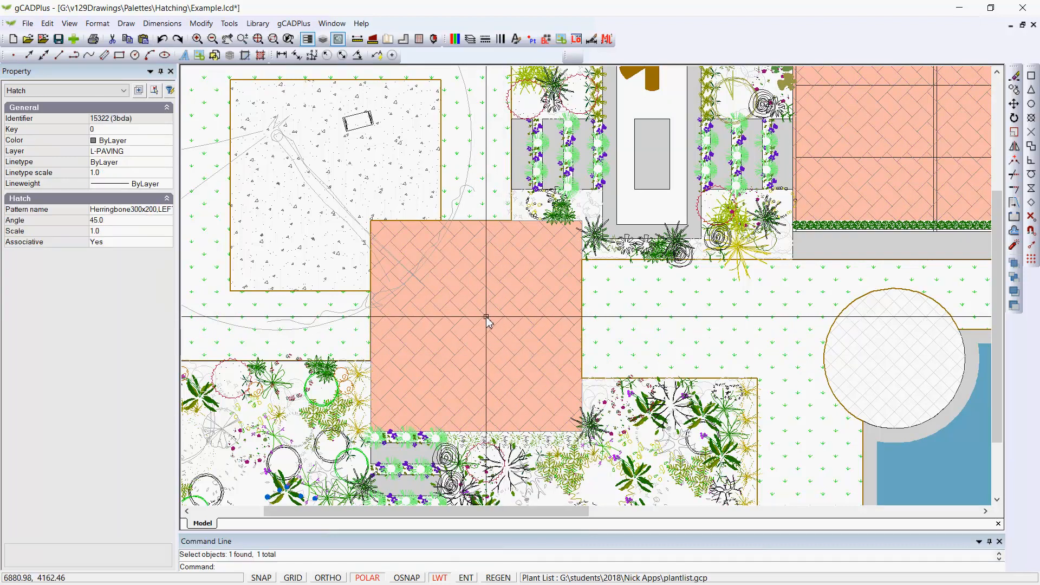
left_click(130, 219)
type("0")
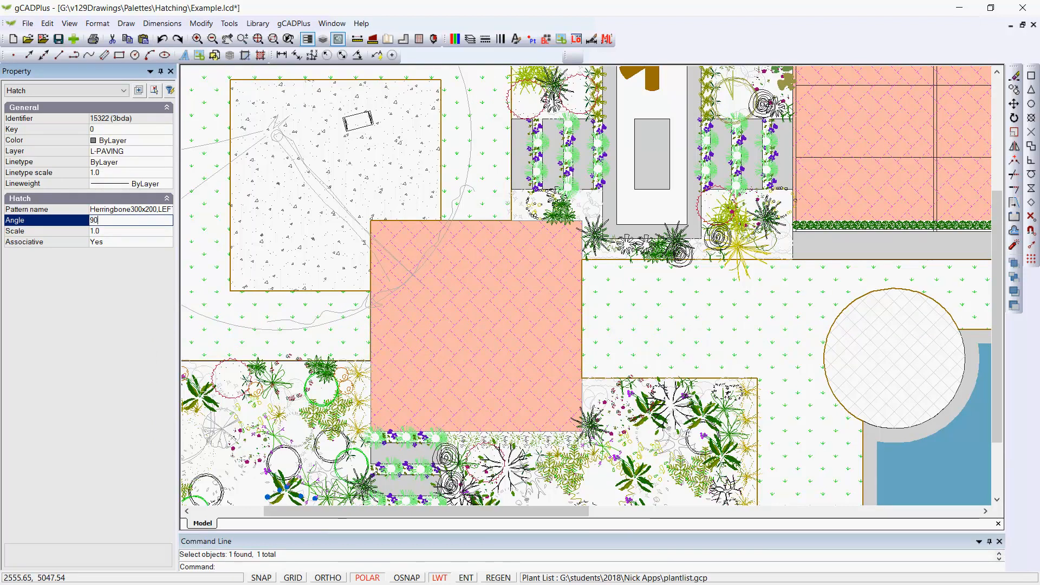
key("Return")
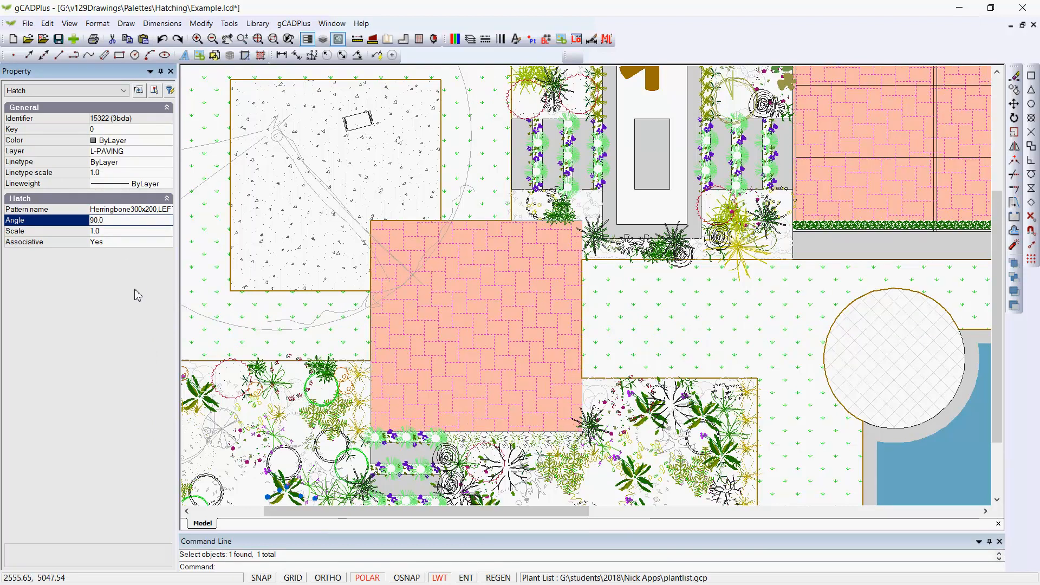
right_click(133, 345)
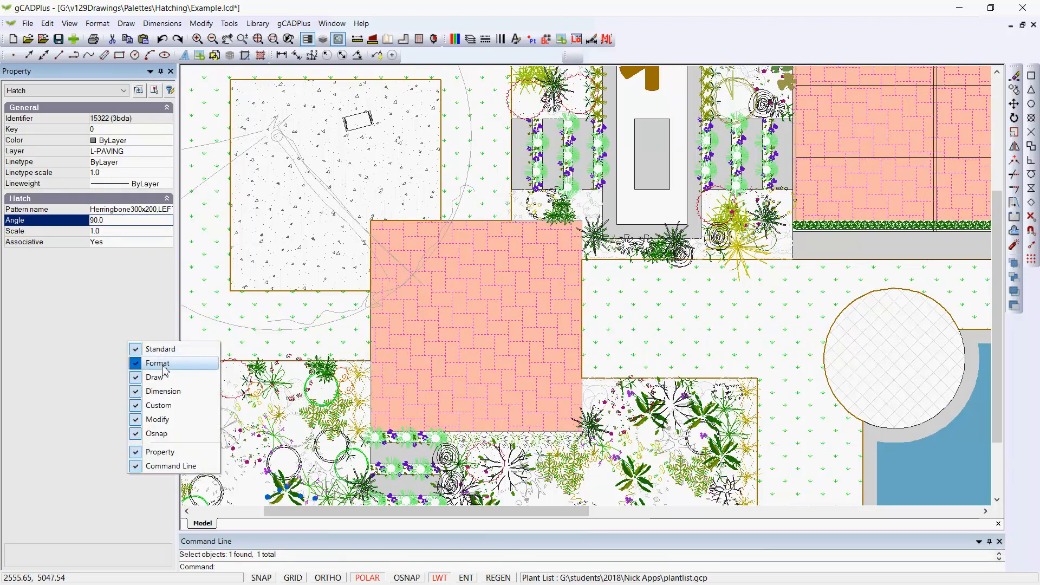
key("Escape")
right_click(223, 330)
left_click(246, 351)
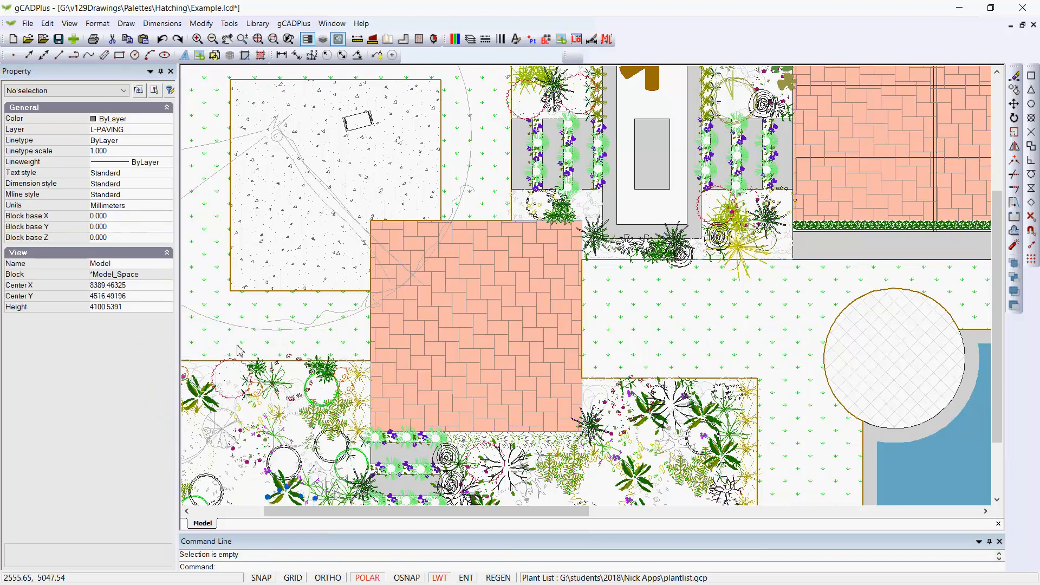
Step: Set the herringbone paving hatch's angle to 135 degrees, clear the selection, and inspect the rotated pattern on the square paving area
scroll(260, 347, "down", 2)
scroll(264, 345, "down", 1)
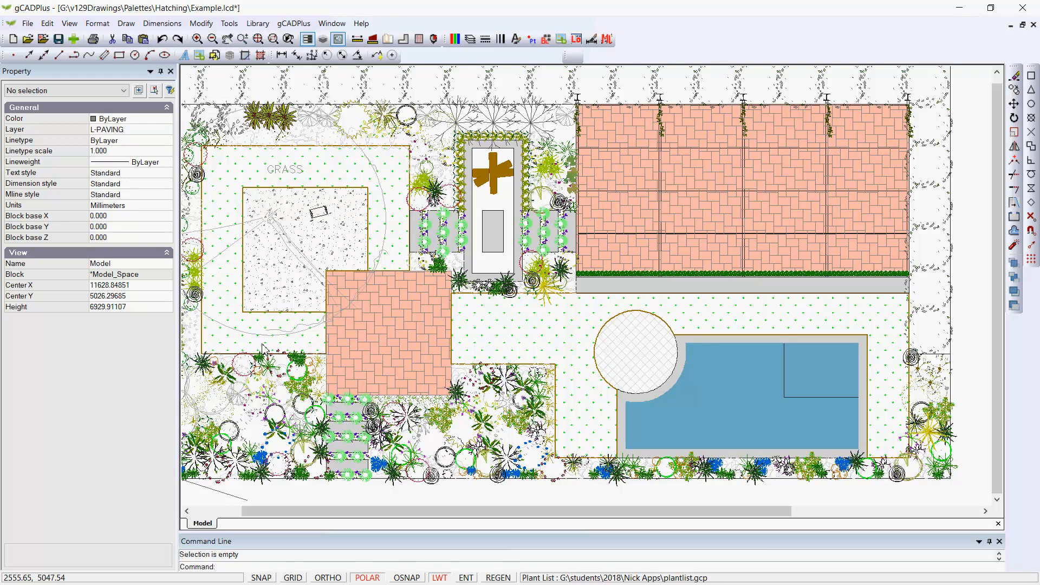
left_click(391, 325)
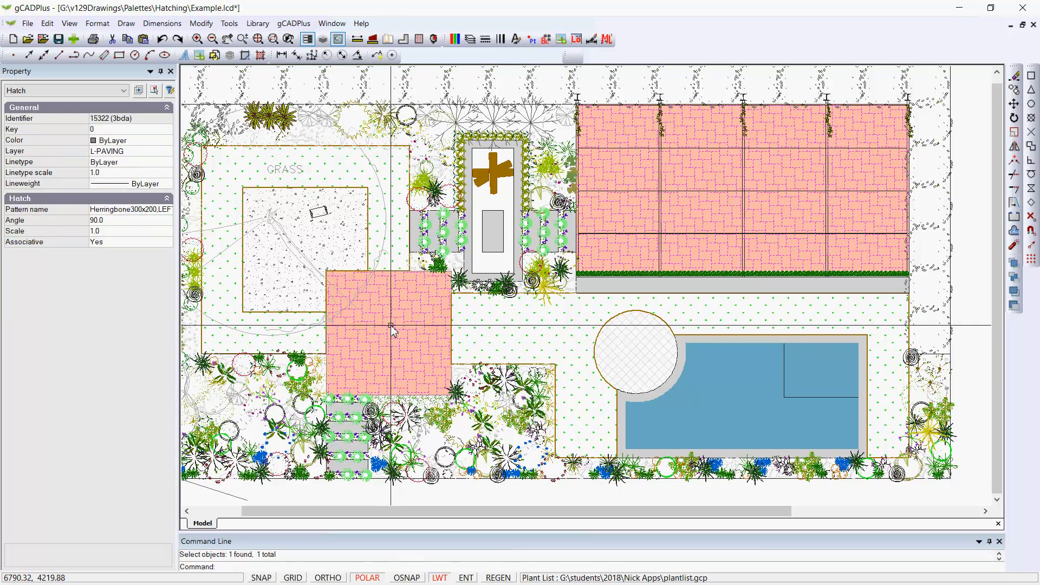
left_click(107, 220)
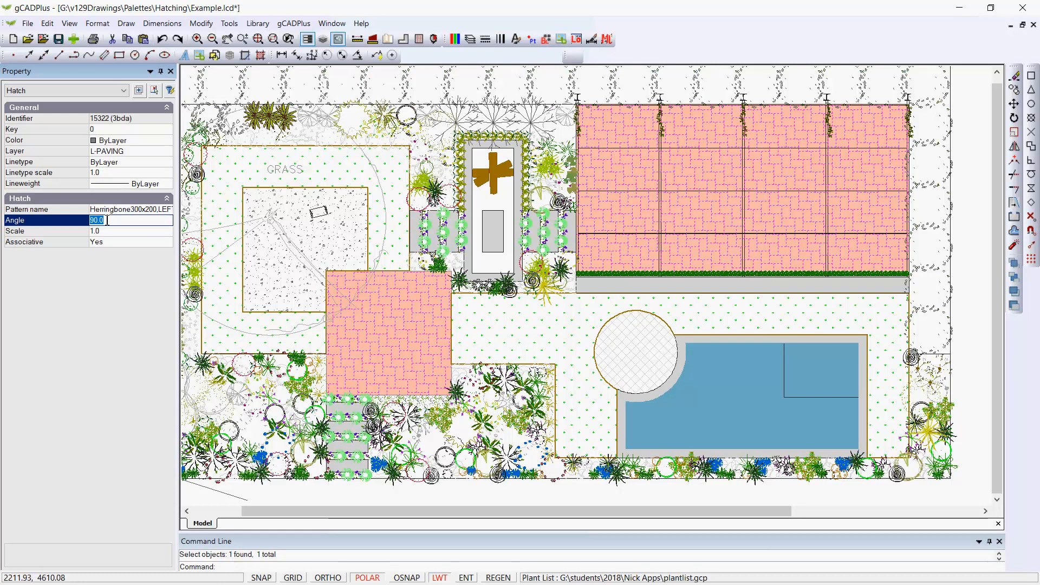
type("135")
key("Return")
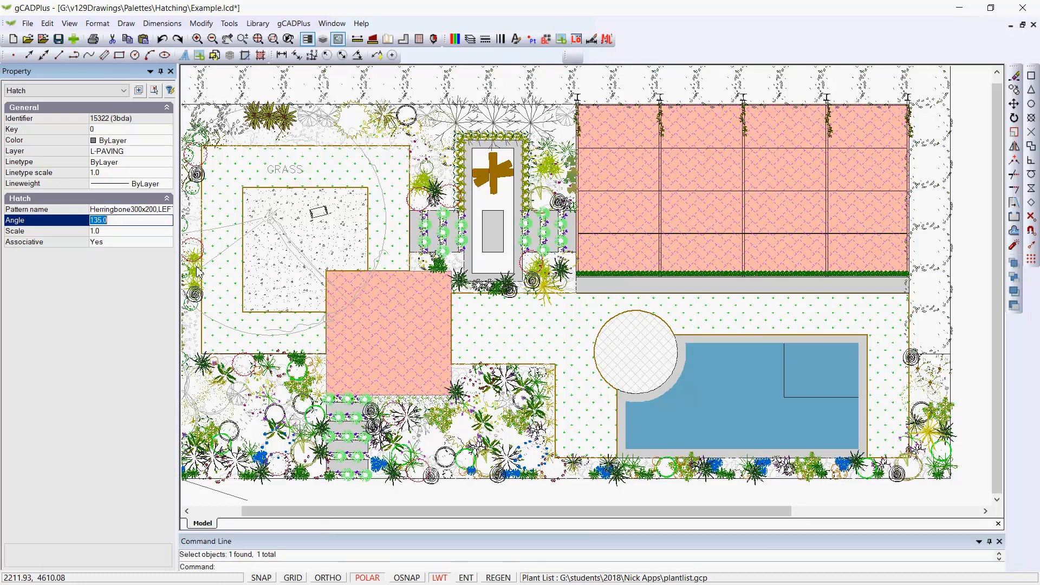
right_click(367, 300)
left_click(393, 318)
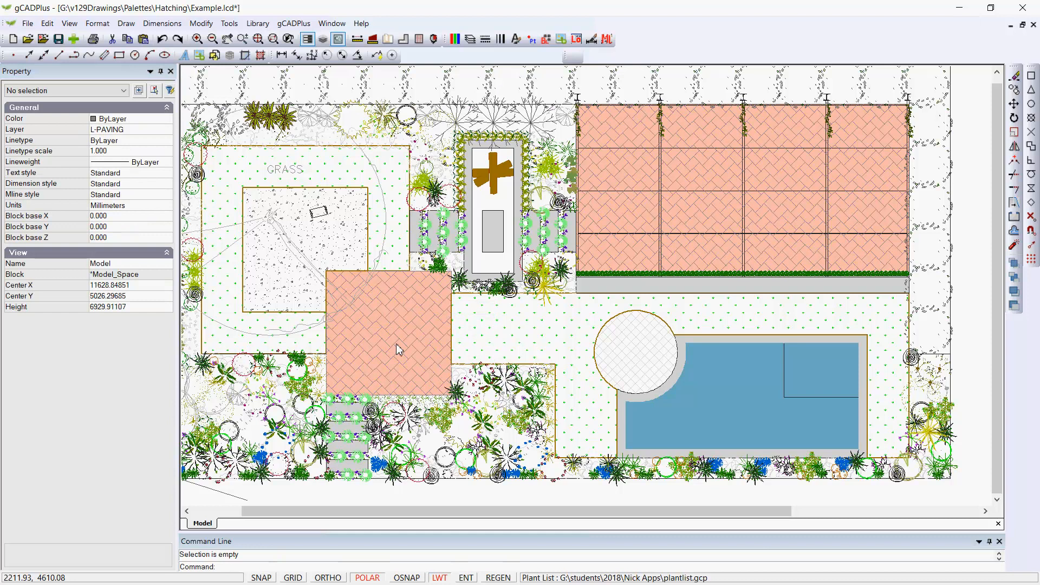
scroll(395, 344, "up", 3)
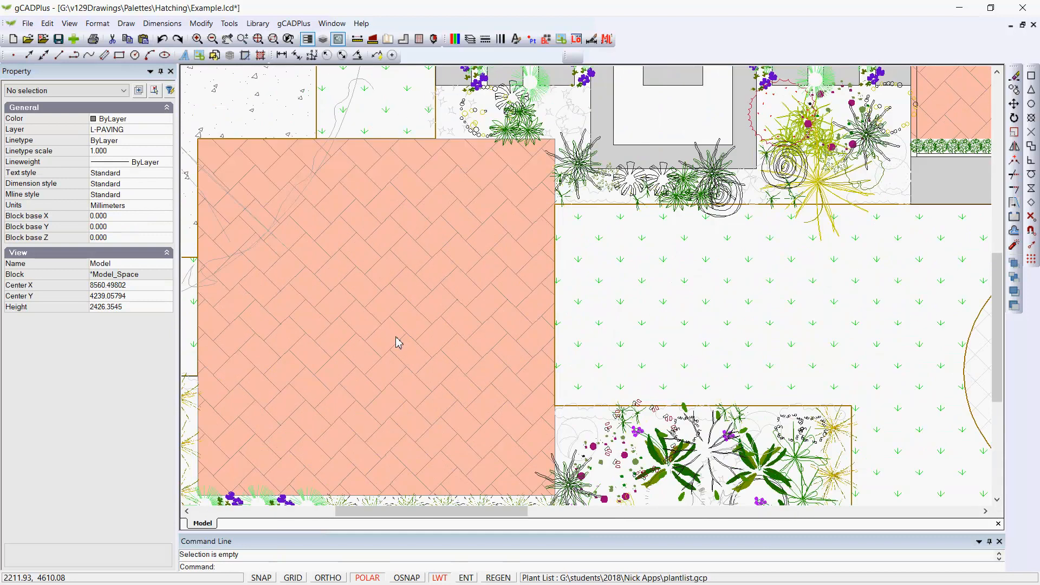
scroll(397, 341, "down", 3)
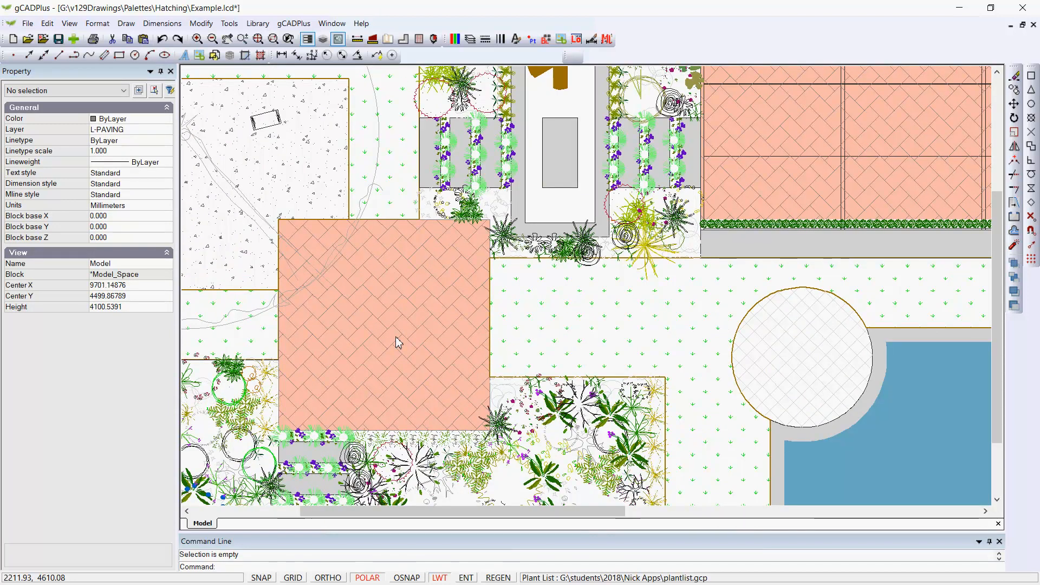